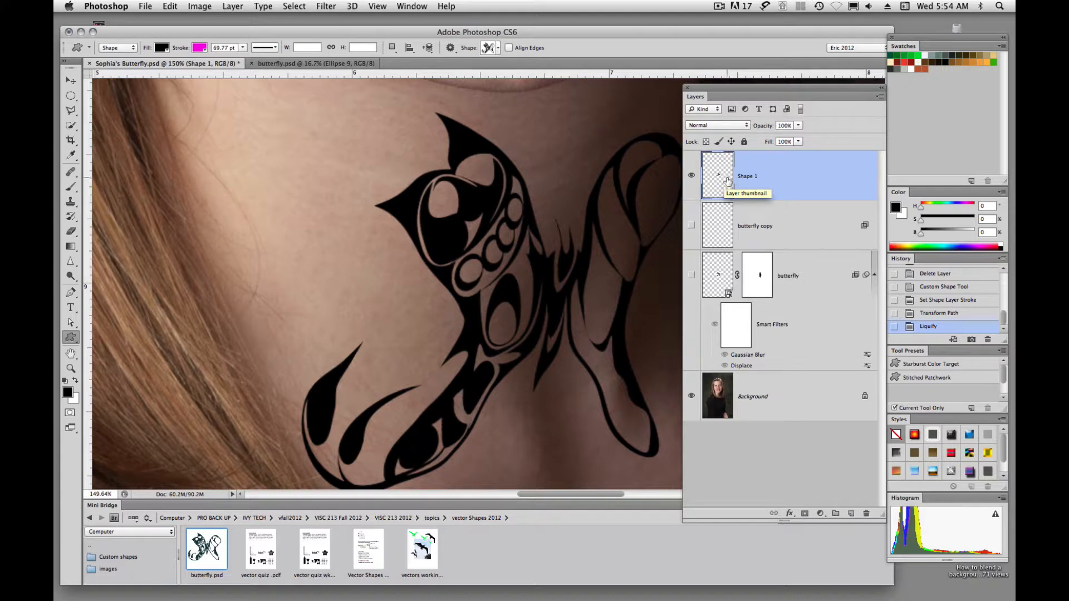
Convert the Shape 1 layer to a smart object and open the Gaussian Blur filter for it.
{"action": "right_click", "coordinate": [811, 184]}
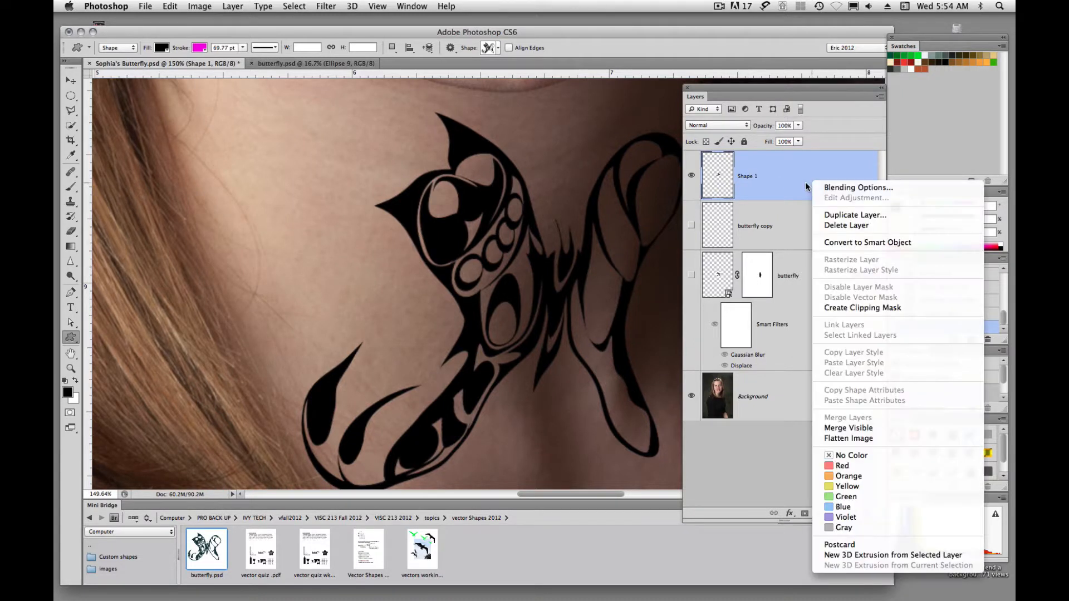
{"action": "left_click", "coordinate": [847, 243]}
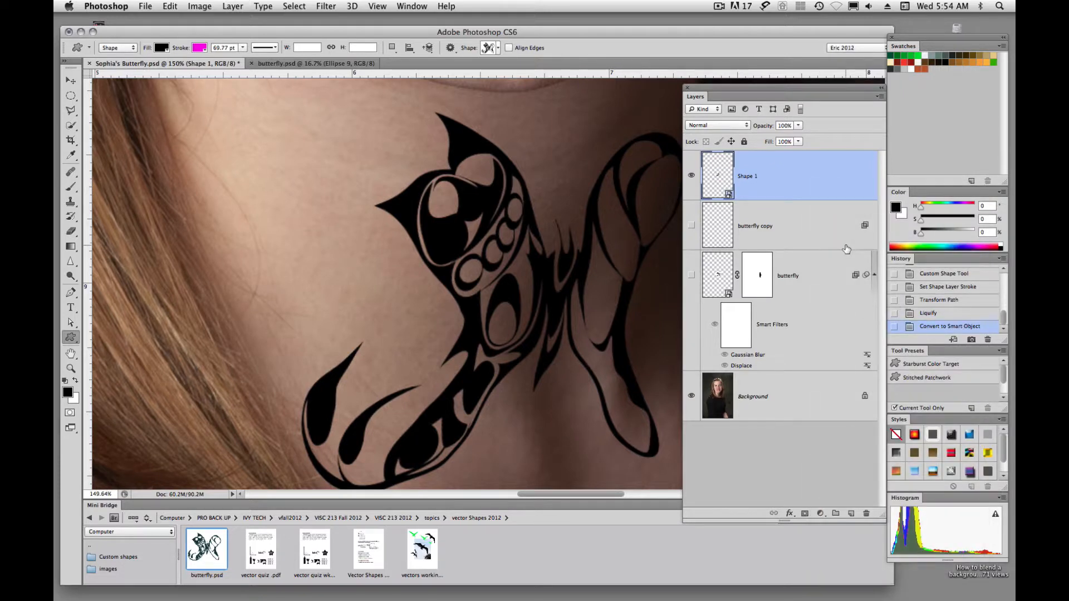
{"action": "left_click", "coordinate": [329, 6]}
{"action": "mouse_move", "coordinate": [337, 139]}
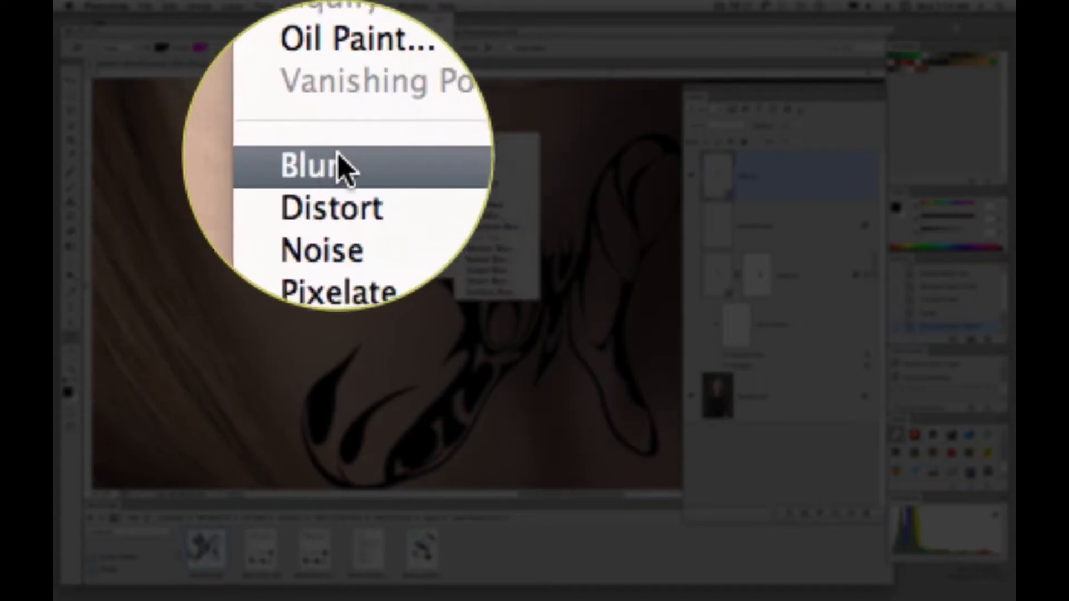
{"action": "left_click", "coordinate": [497, 234]}
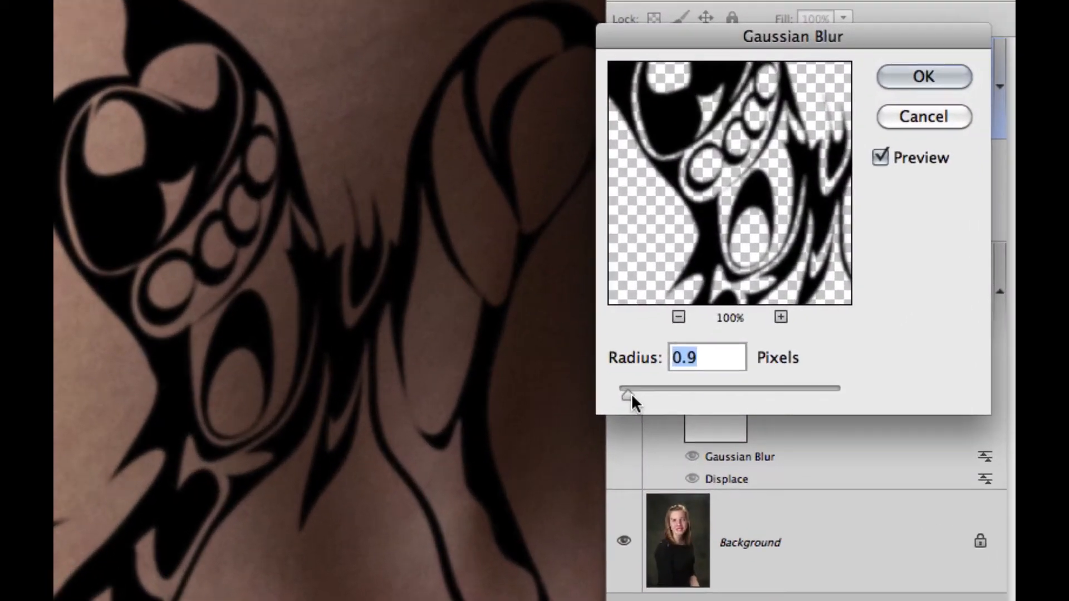
Try Gaussian Blur radii of 2.8, 1.2, 0.9 and 0.1 pixels on the butterfly tattoo.
{"action": "left_click_drag", "start_coordinate": [694, 324], "coordinate": [700, 324]}
{"action": "left_click_drag", "start_coordinate": [643, 394], "coordinate": [650, 393]}
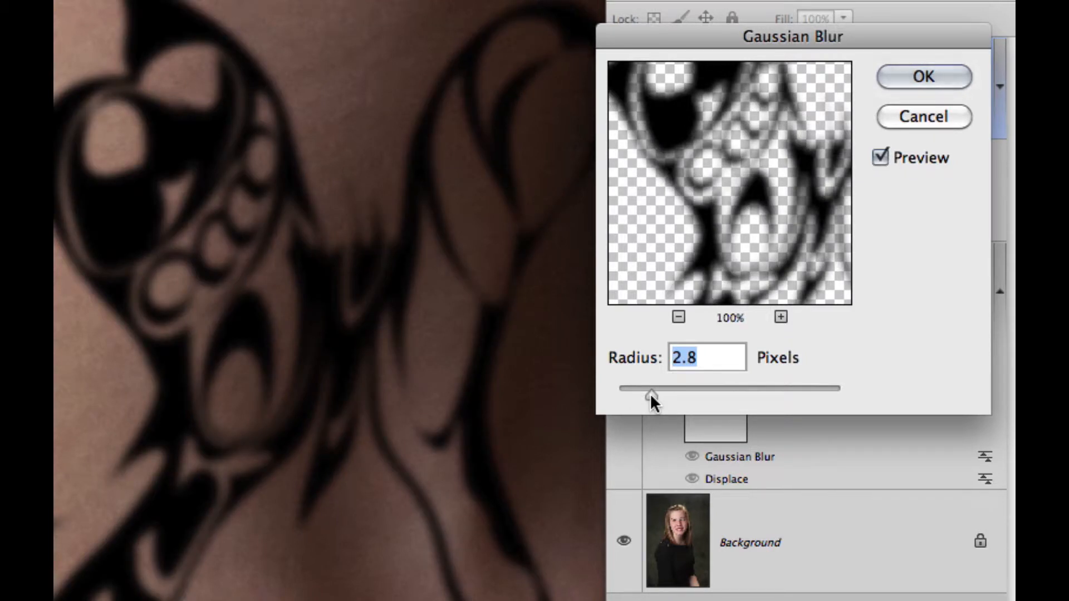
{"action": "left_click_drag", "start_coordinate": [649, 393], "coordinate": [630, 395]}
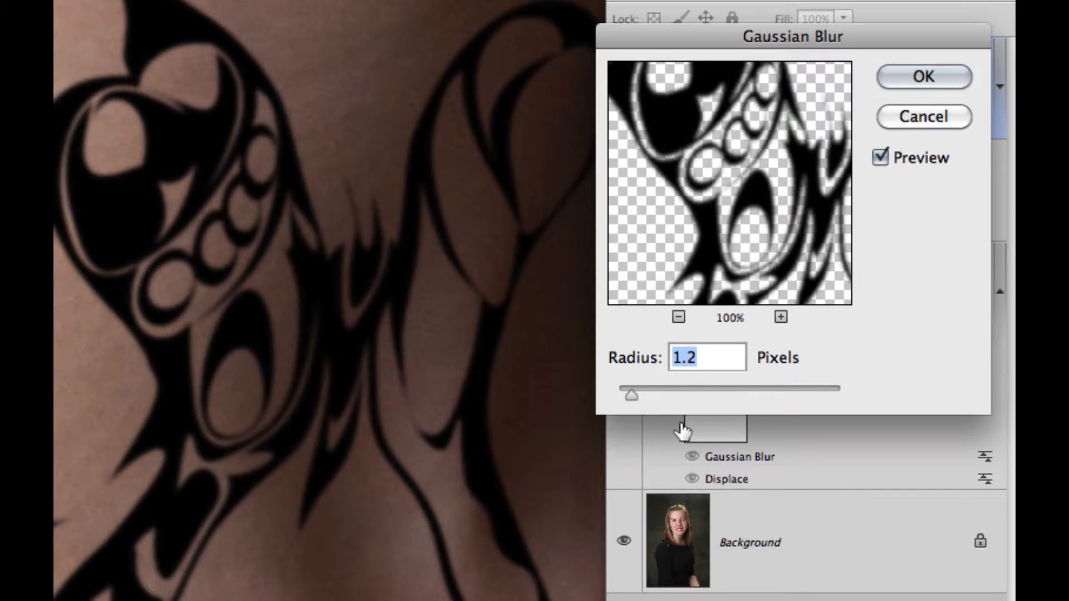
{"action": "key", "text": "Down"}
{"action": "key", "text": "Down"}
{"action": "key", "text": "Down"}
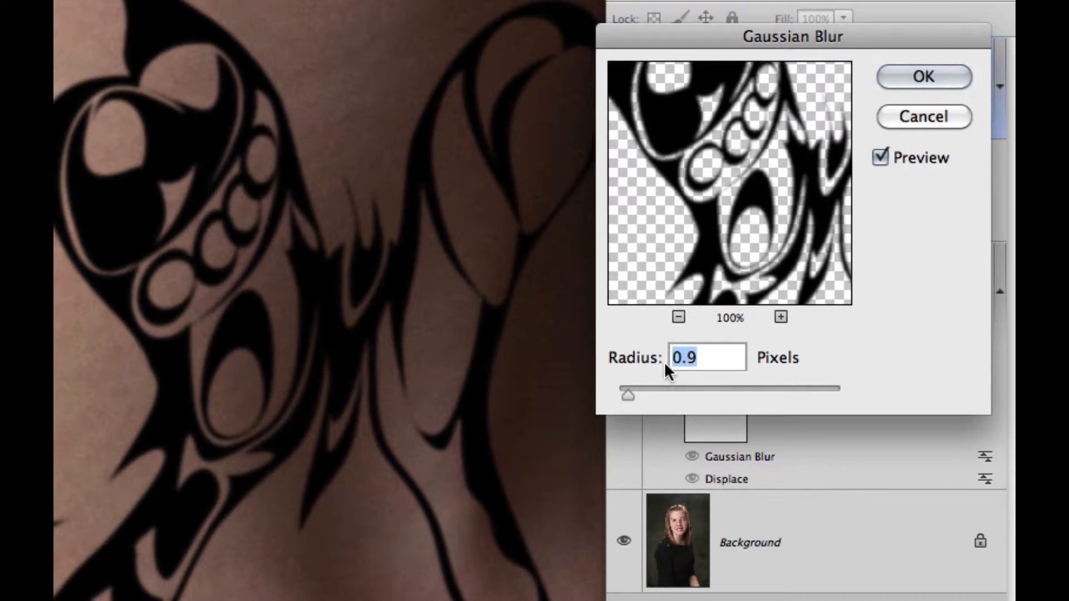
{"action": "key", "text": "Down"}
{"action": "key", "text": "Down"}
{"action": "key", "text": "Down"}
{"action": "key", "text": "Down"}
{"action": "key", "text": "Down"}
{"action": "key", "text": "Down"}
{"action": "key", "text": "Down"}
{"action": "key", "text": "Down"}
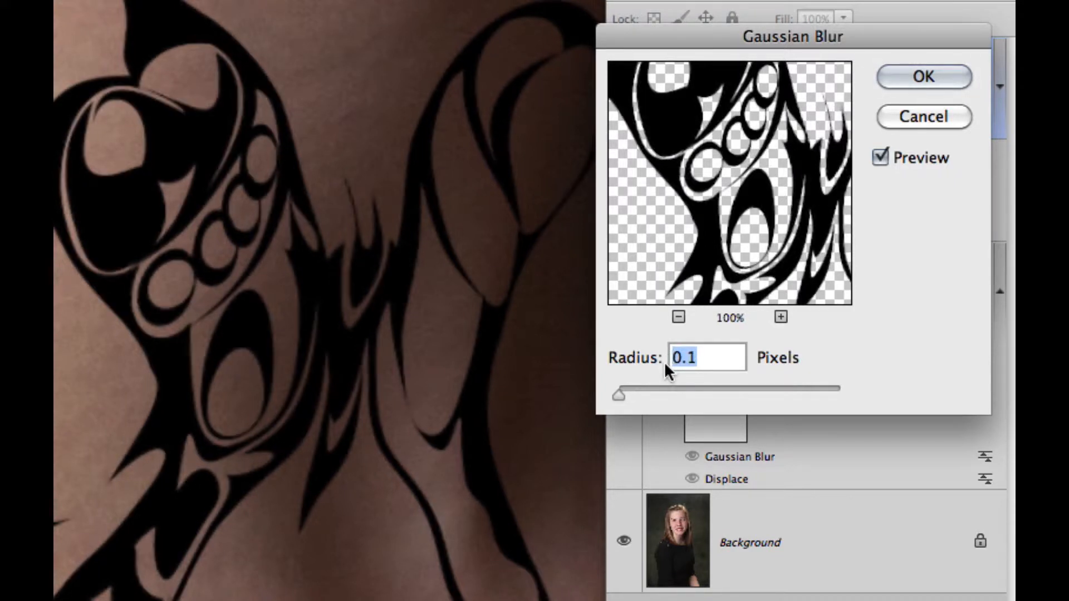
Try stronger Gaussian Blur radii of 2.7 and 4.7 pixels on the tattoo and reduce the radius to 0.7.
{"action": "key", "text": "Up"}
{"action": "key", "text": "Up"}
{"action": "key", "text": "Up"}
{"action": "key", "text": "Up"}
{"action": "key", "text": "Up"}
{"action": "key", "text": "Up"}
{"action": "key", "text": "shift+Up"}
{"action": "key", "text": "shift+Up"}
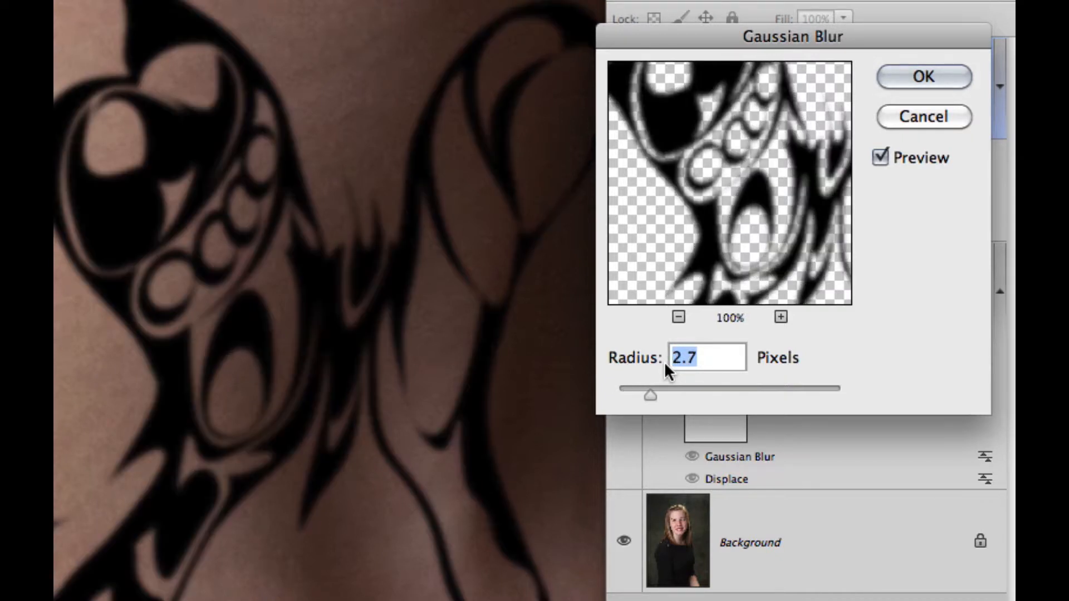
{"action": "key", "text": "shift+Up"}
{"action": "key", "text": "shift+Up"}
{"action": "key", "text": "shift+Up"}
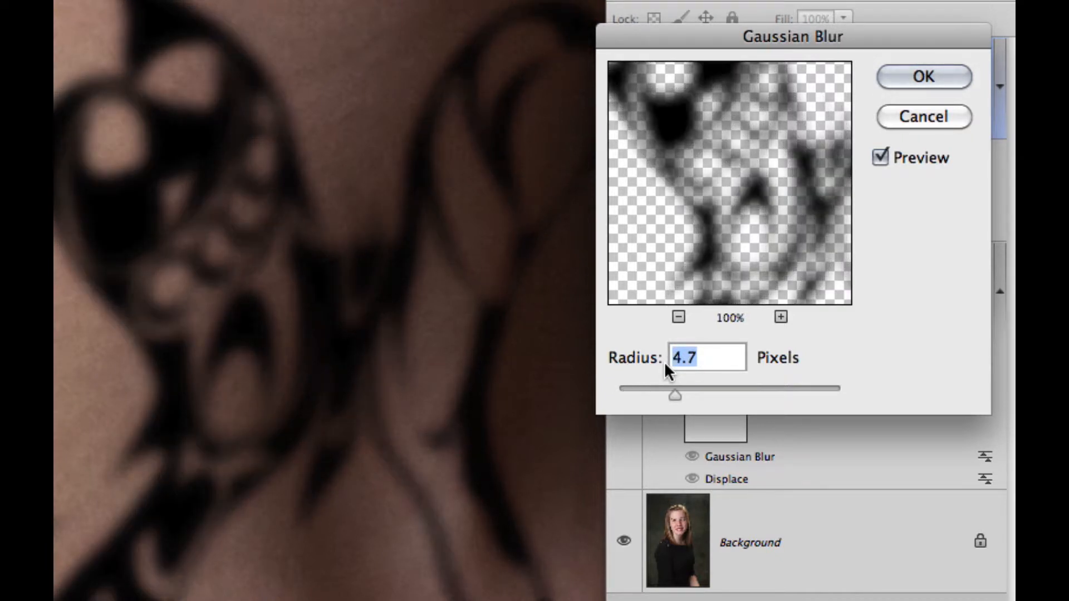
{"action": "key", "text": "shift+Up"}
{"action": "key", "text": "shift+Down"}
{"action": "key", "text": "shift+Down"}
{"action": "key", "text": "shift+Down"}
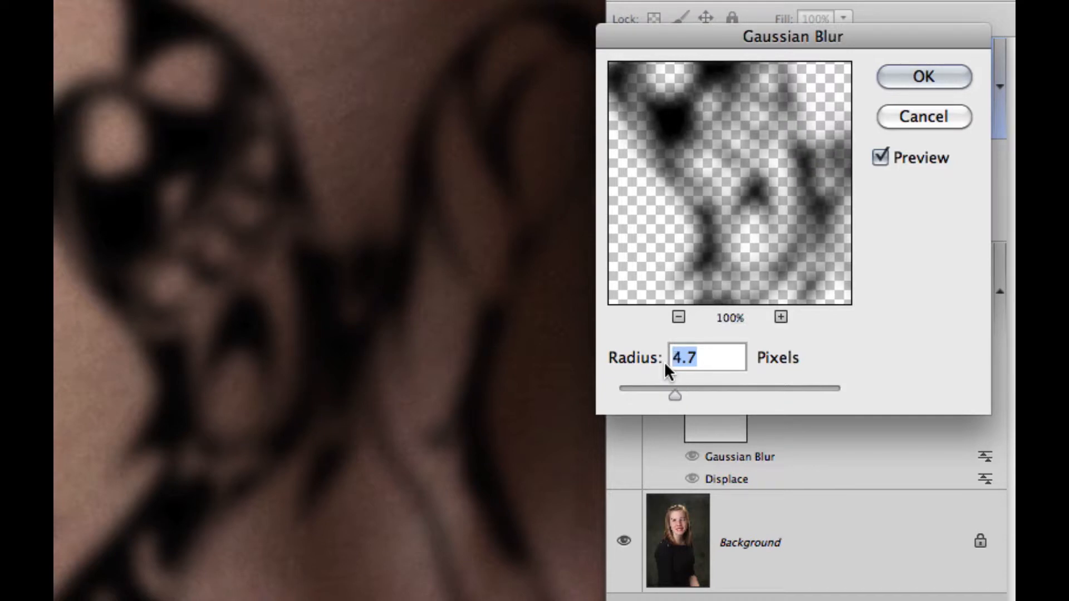
{"action": "key", "text": "shift+Down"}
{"action": "key", "text": "shift+Down"}
{"action": "key", "text": "shift+Down"}
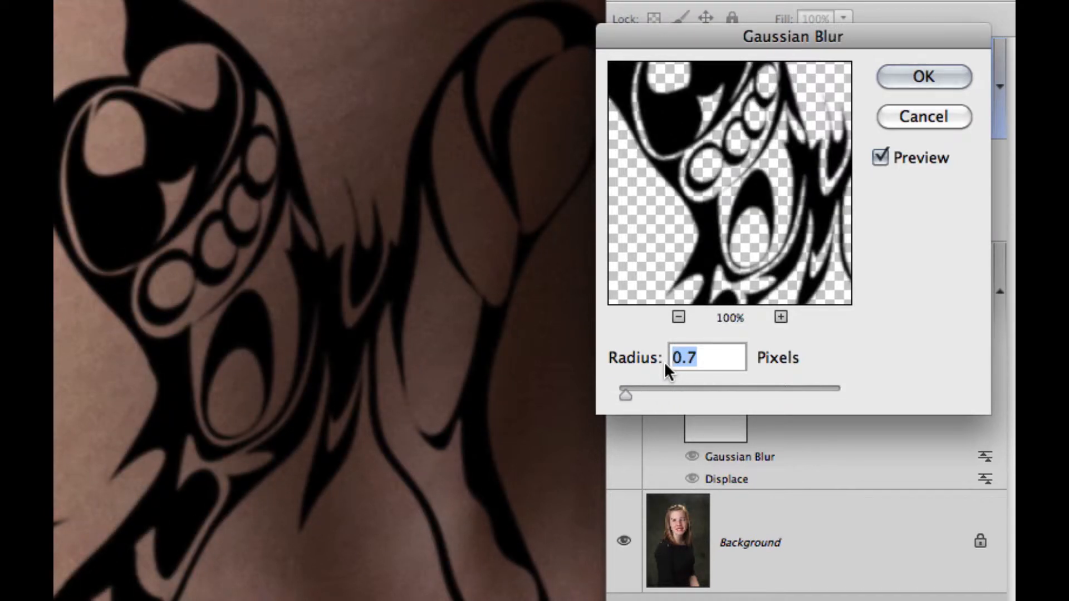
Set the Gaussian Blur radius to 1.0 pixels and apply the filter to the tattoo layer.
{"action": "key", "text": "Up"}
{"action": "key", "text": "Up"}
{"action": "key", "text": "Up"}
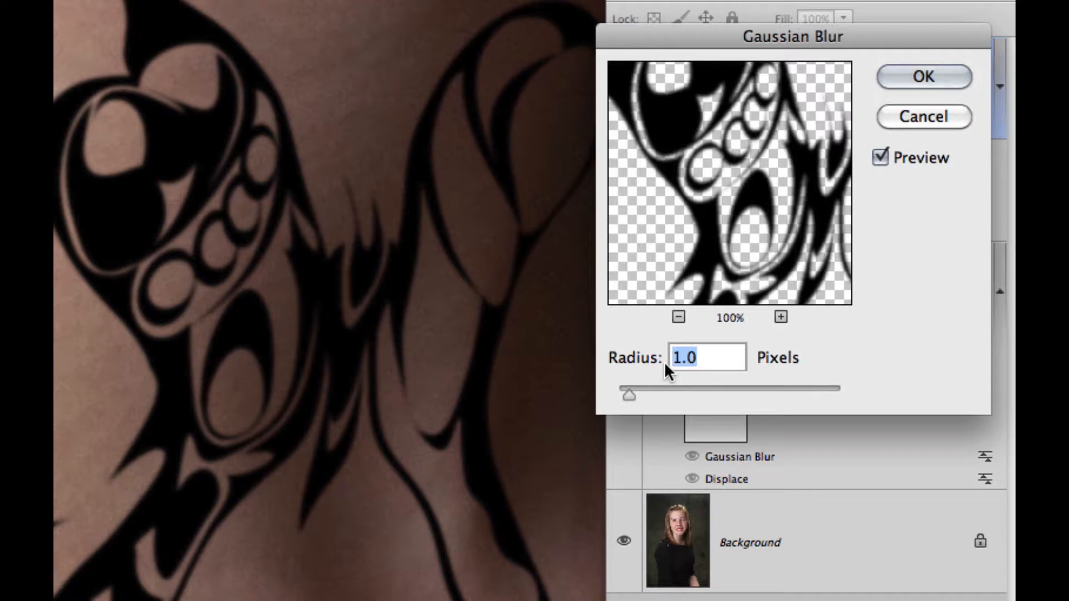
{"action": "left_click", "coordinate": [922, 78]}
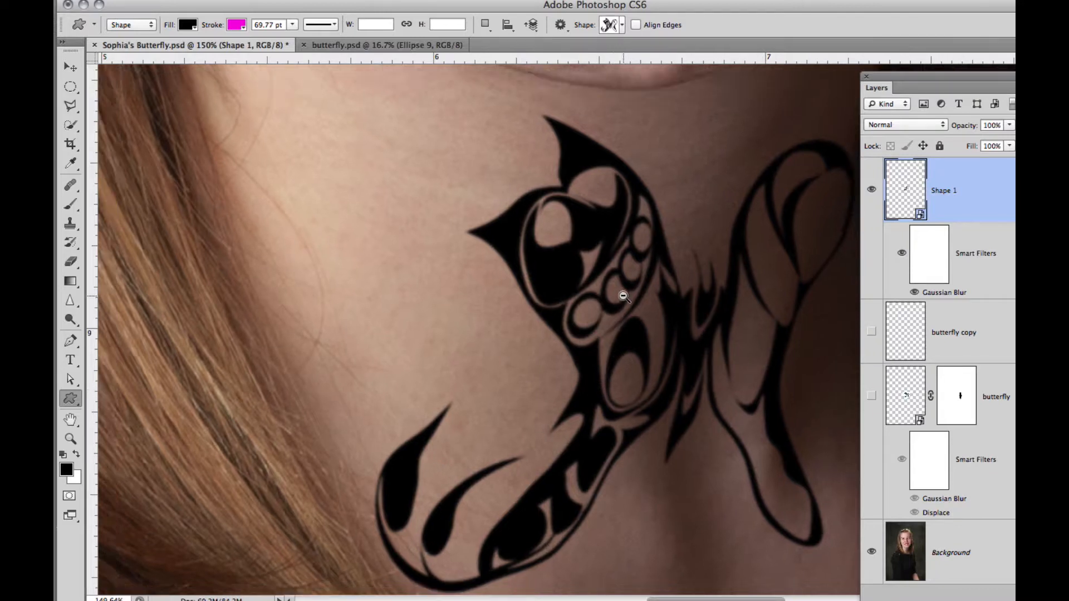
Open the blending options of the Shape 1 layer and place the dialog clear of the tattoo.
{"action": "scroll", "coordinate": [611, 341], "scroll_direction": "down", "scroll_amount": 1}
{"action": "left_click_drag", "start_coordinate": [615, 310], "coordinate": [455, 261]}
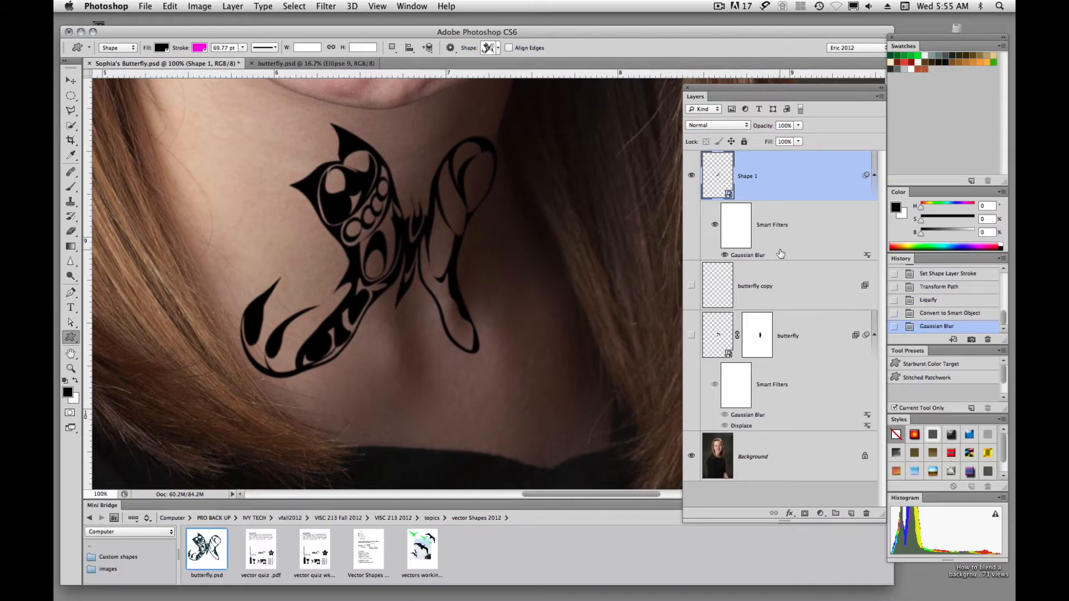
{"action": "double_click", "coordinate": [819, 178]}
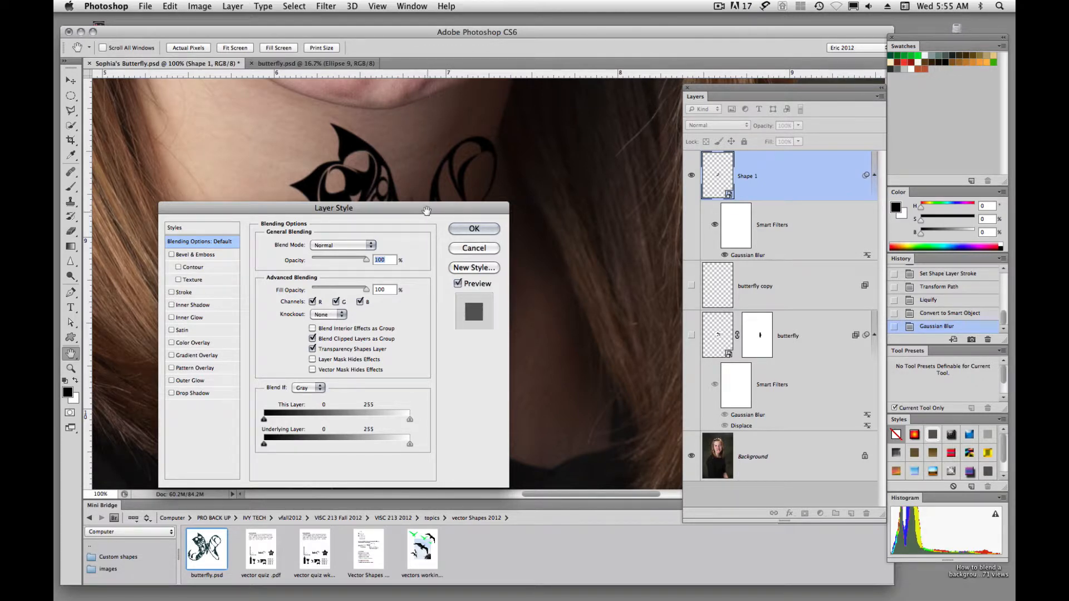
{"action": "left_click_drag", "start_coordinate": [440, 210], "coordinate": [796, 114]}
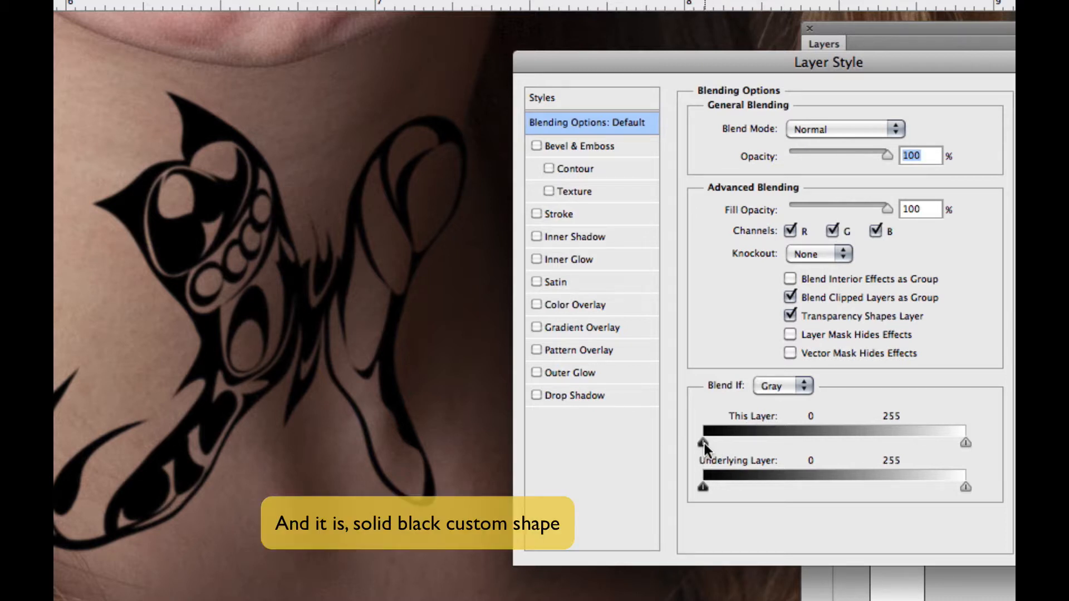
Try the Blend If range of This Layer, raising its black point to 148, and restore it to 0 and 255.
{"action": "mouse_move", "coordinate": [703, 443]}
{"action": "left_mouse_down"}
{"action": "mouse_move", "coordinate": [783, 445]}
{"action": "mouse_move", "coordinate": [700, 439]}
{"action": "left_mouse_up"}
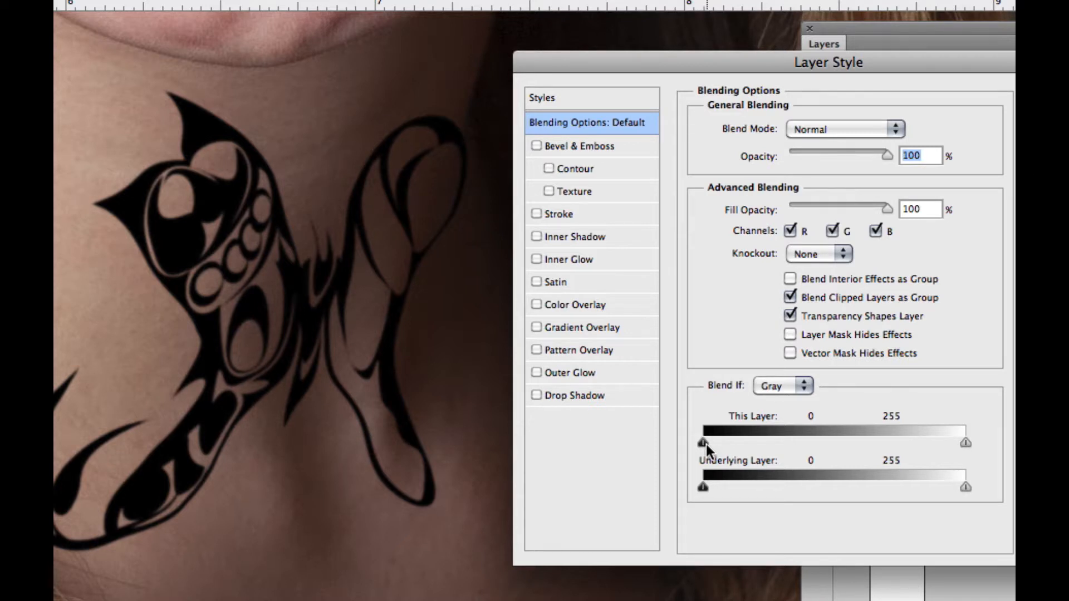
{"action": "left_click_drag", "start_coordinate": [706, 444], "coordinate": [702, 446]}
{"action": "left_click_drag", "start_coordinate": [966, 446], "coordinate": [929, 445]}
{"action": "left_click_drag", "start_coordinate": [843, 444], "coordinate": [978, 441]}
{"action": "left_click_drag", "start_coordinate": [704, 442], "coordinate": [759, 442]}
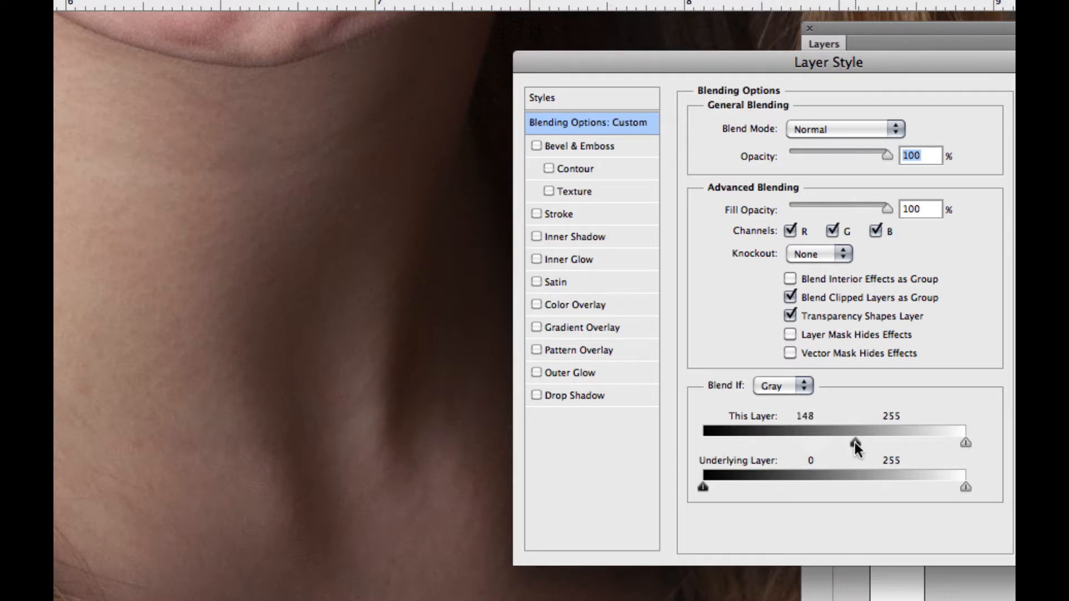
{"action": "left_click_drag", "start_coordinate": [854, 442], "coordinate": [673, 437]}
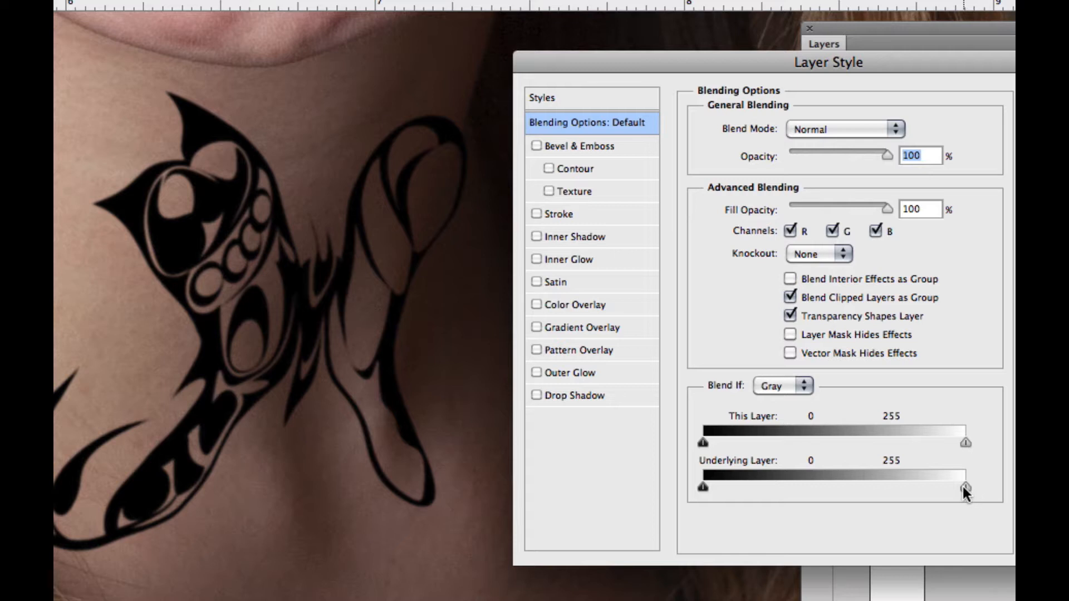
Lower the Underlying Layer white point in Blend If and split it to 84 / 197 to fade the tattoo over bright skin.
{"action": "left_click_drag", "start_coordinate": [965, 488], "coordinate": [939, 488]}
{"action": "left_click_drag", "start_coordinate": [874, 488], "coordinate": [802, 487]}
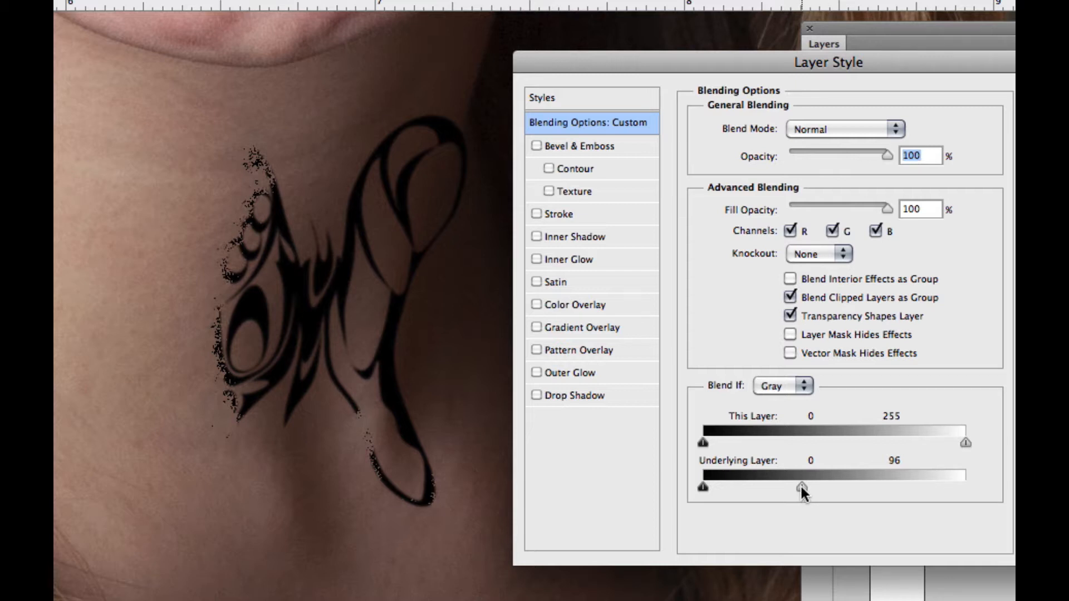
{"action": "left_click_drag", "start_coordinate": [806, 488], "coordinate": [974, 510]}
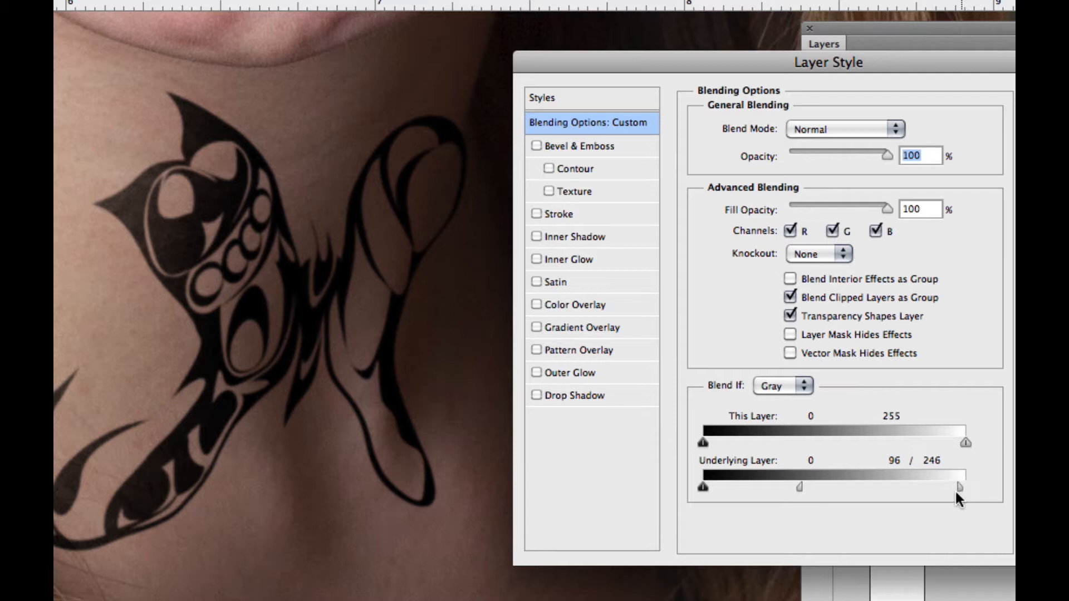
{"action": "left_click_drag", "start_coordinate": [949, 494], "coordinate": [905, 508]}
{"action": "mouse_move", "coordinate": [796, 489]}
{"action": "left_mouse_down"}
{"action": "mouse_move", "coordinate": [756, 487]}
{"action": "mouse_move", "coordinate": [789, 489]}
{"action": "left_mouse_up"}
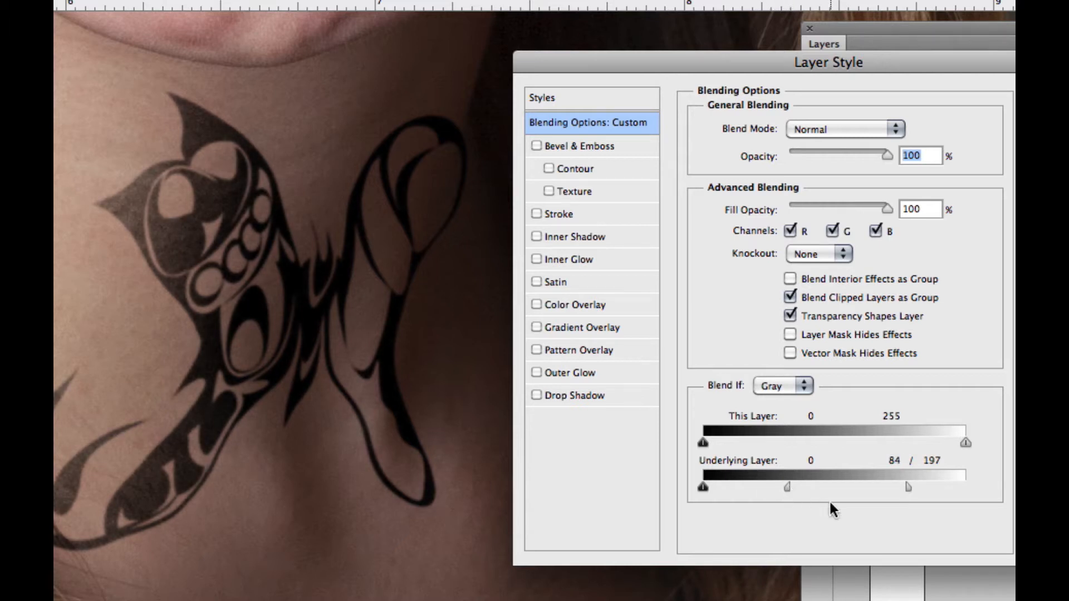
Split the Underlying Layer black point in Blend If to 19 / 96 to fade the tattoo over shadowed skin.
{"action": "left_click_drag", "start_coordinate": [721, 55], "coordinate": [862, 47]}
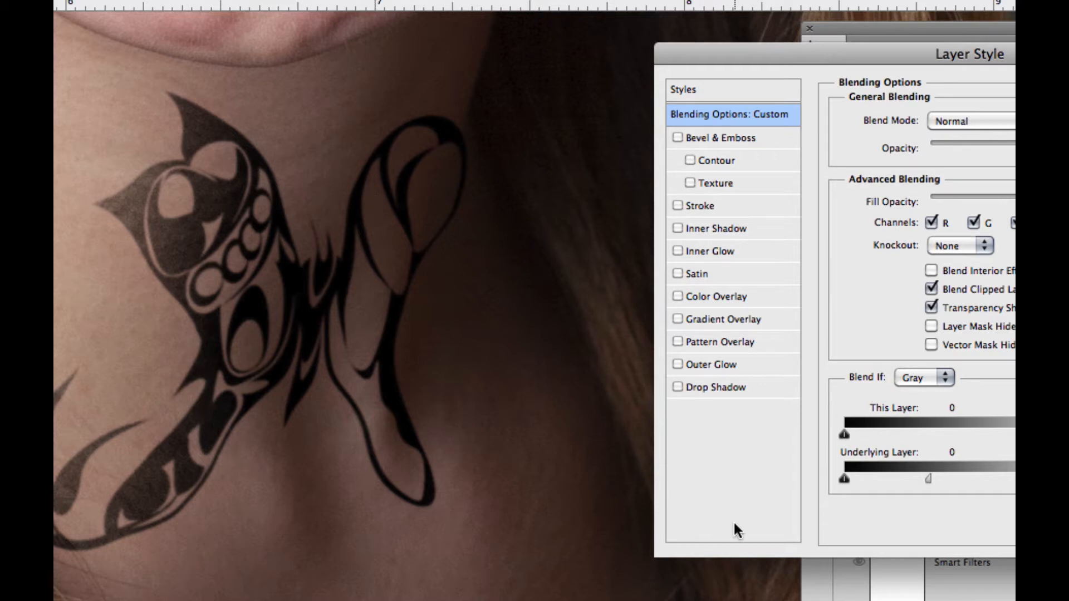
{"action": "left_click_drag", "start_coordinate": [843, 479], "coordinate": [887, 481]}
{"action": "left_click_drag", "start_coordinate": [878, 483], "coordinate": [941, 492]}
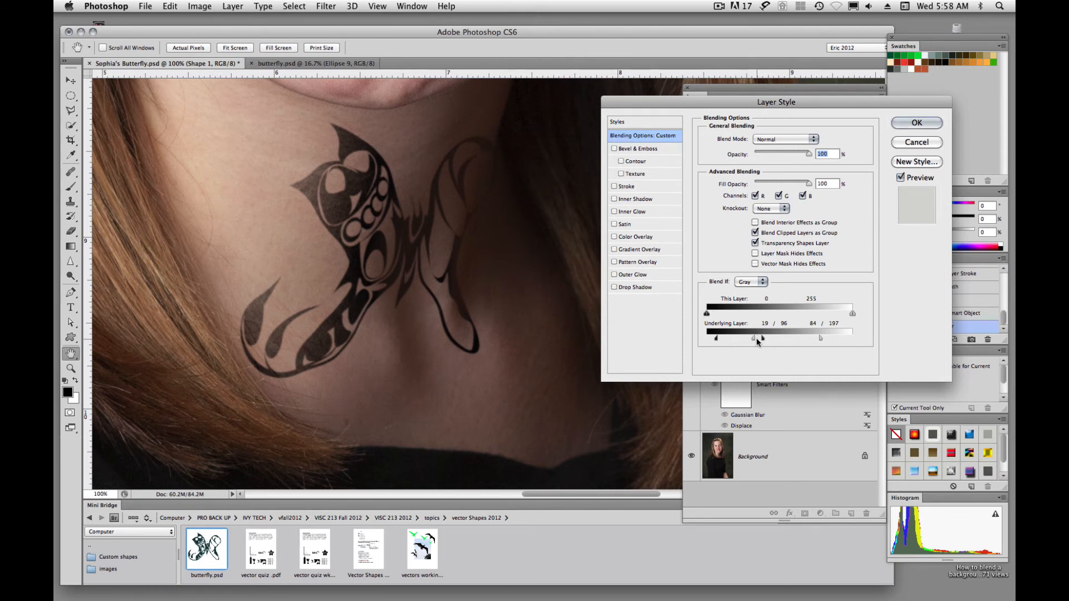
Fine-tune the split Underlying Layer white point in Blend If to 82 / 225.
{"action": "left_click_drag", "start_coordinate": [757, 337], "coordinate": [717, 343]}
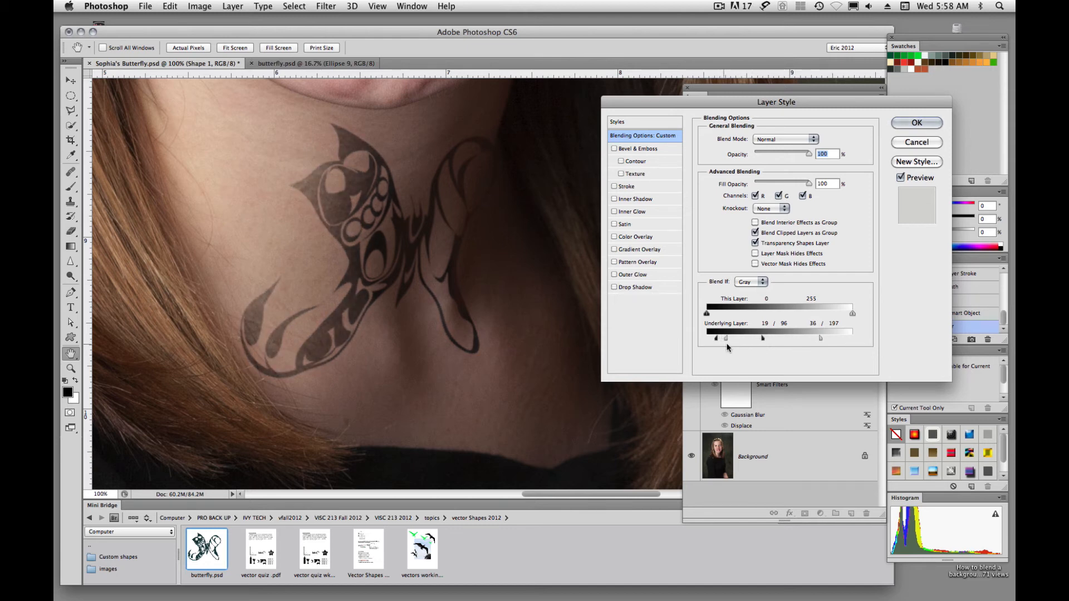
{"action": "left_click_drag", "start_coordinate": [742, 344], "coordinate": [754, 343]}
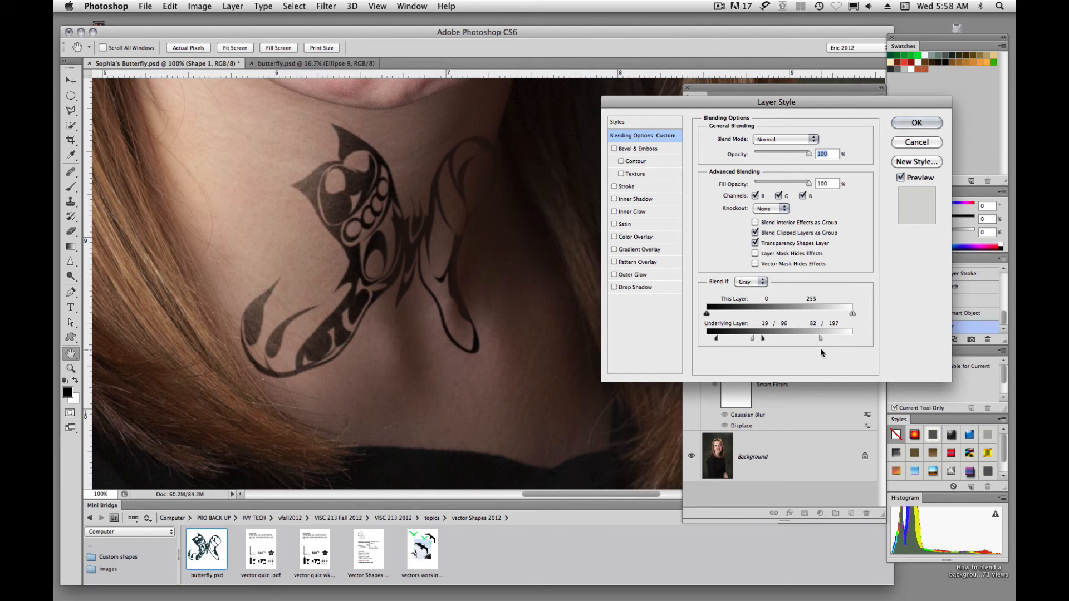
{"action": "mouse_move", "coordinate": [823, 338]}
{"action": "left_mouse_down"}
{"action": "mouse_move", "coordinate": [863, 340]}
{"action": "mouse_move", "coordinate": [834, 352]}
{"action": "left_mouse_up"}
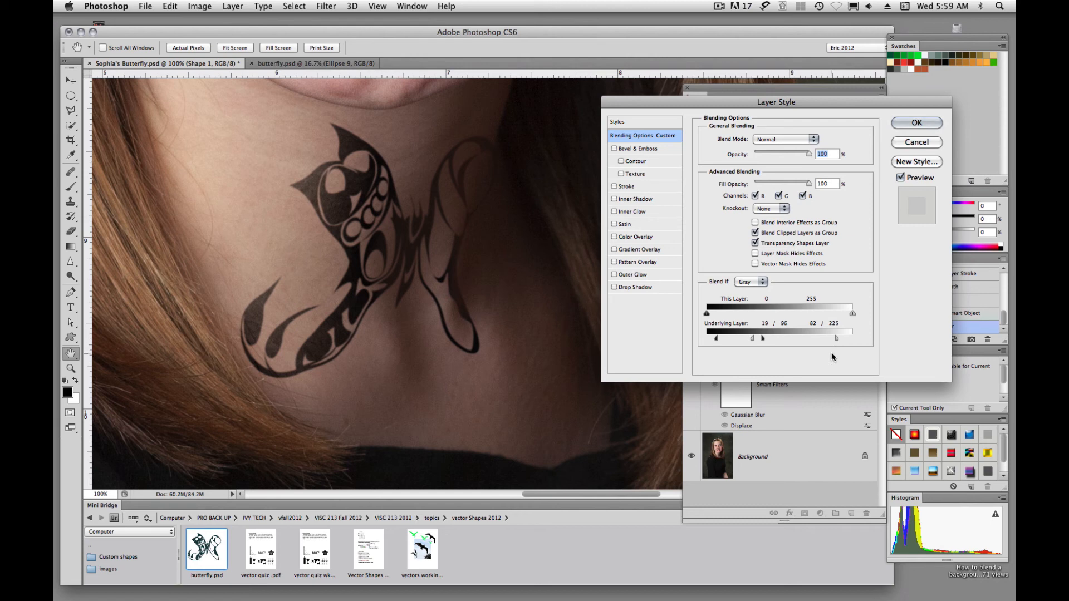